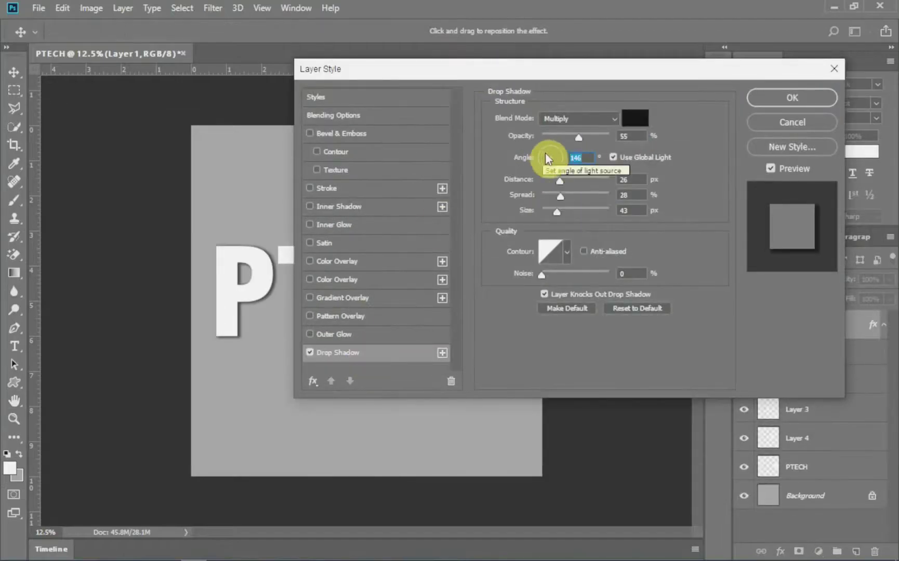
- Preview the finished effect: shadow size 0, guides added, letters grouped and duplicated
{"action": "left_click_drag", "start_coordinate": [550, 213], "coordinate": [535, 215]}
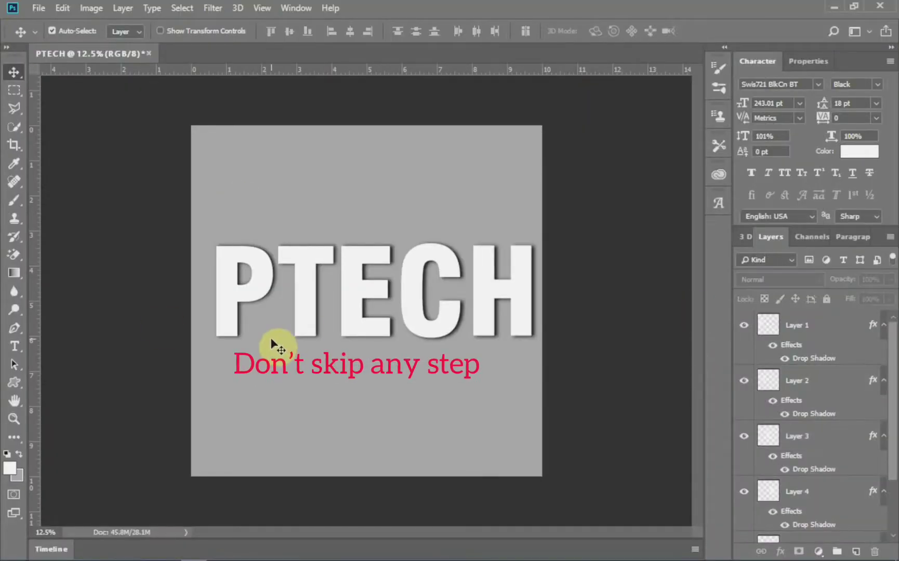
{"action": "left_click_drag", "start_coordinate": [274, 345], "coordinate": [421, 301]}
{"action": "left_click_drag", "start_coordinate": [373, 69], "coordinate": [373, 335]}
{"action": "key", "text": "ctrl+g"}
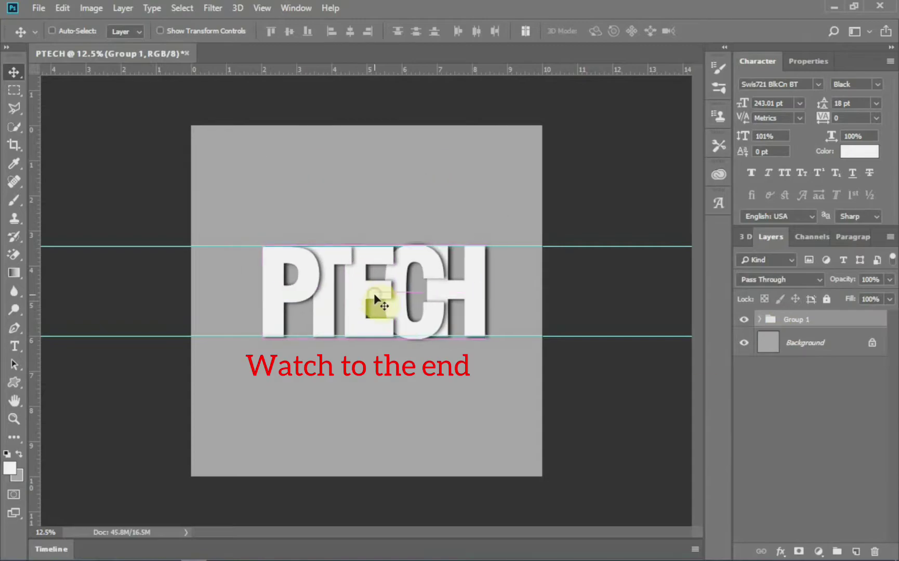
{"action": "key", "text": "ctrl+j"}
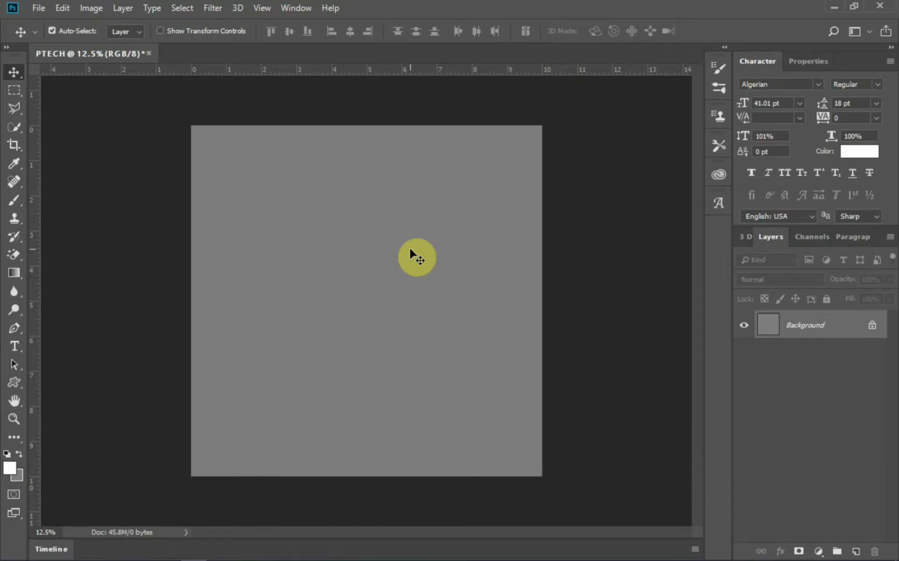
- Add a white PTECH type layer set in Swis721 BlkCn BT Black
{"action": "key", "text": "t"}
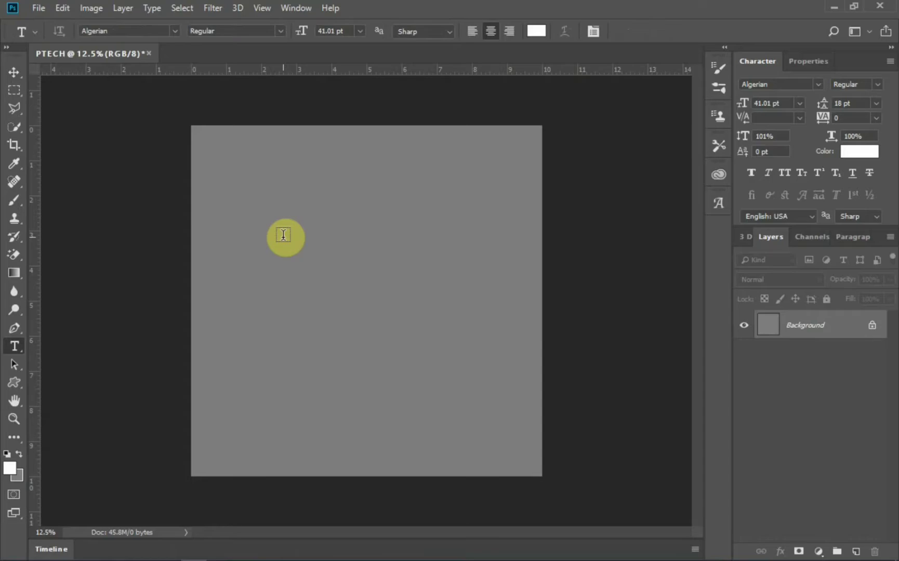
{"action": "left_click", "coordinate": [283, 235]}
{"action": "type", "text": "PTECH"}
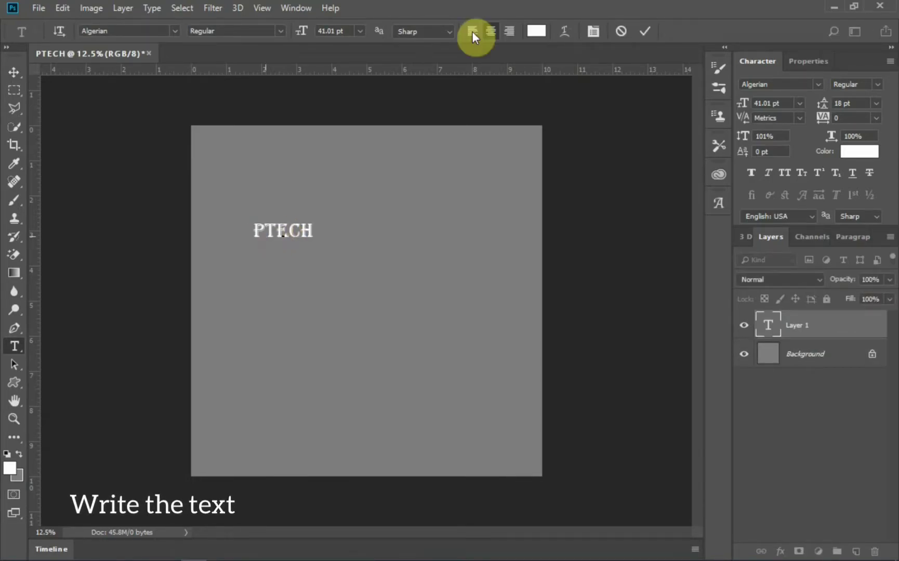
{"action": "left_click", "coordinate": [639, 33]}
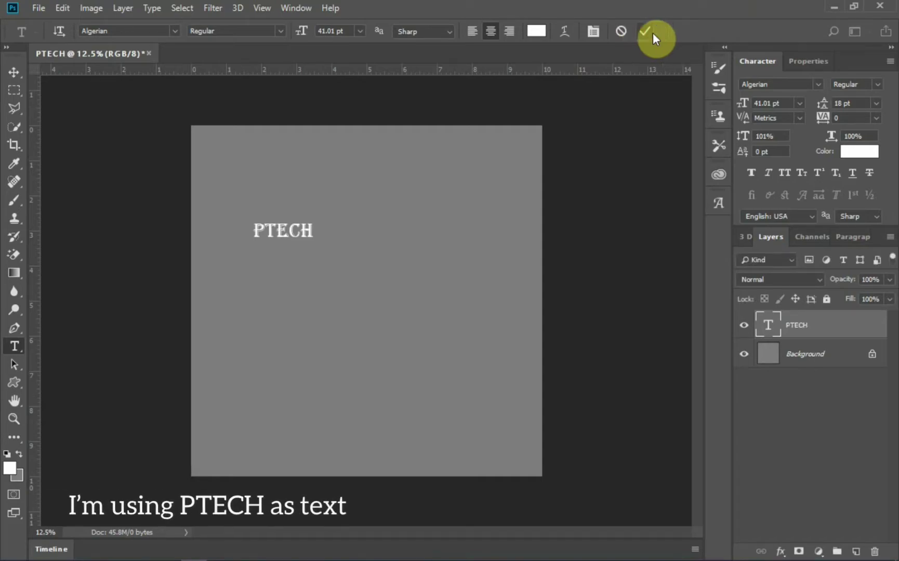
{"action": "left_click", "coordinate": [818, 85]}
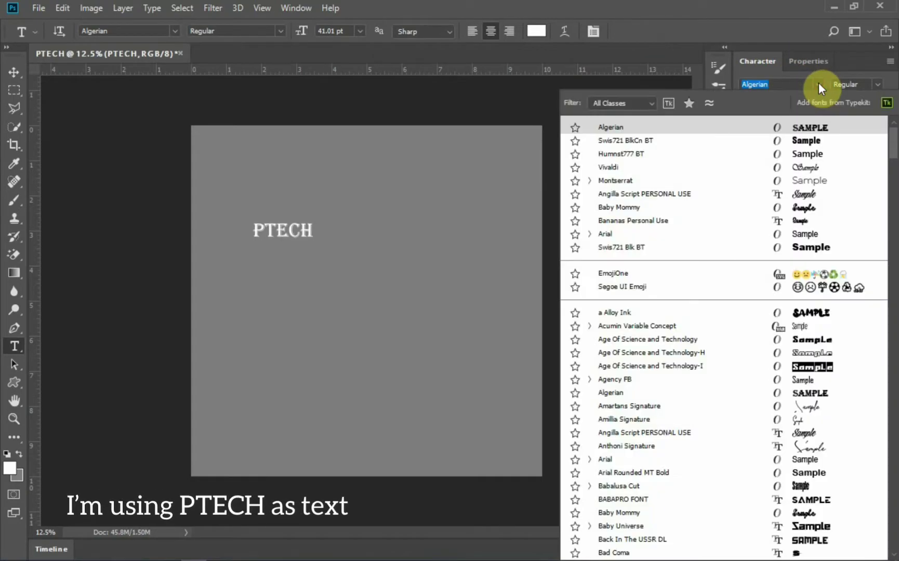
{"action": "left_click", "coordinate": [619, 139]}
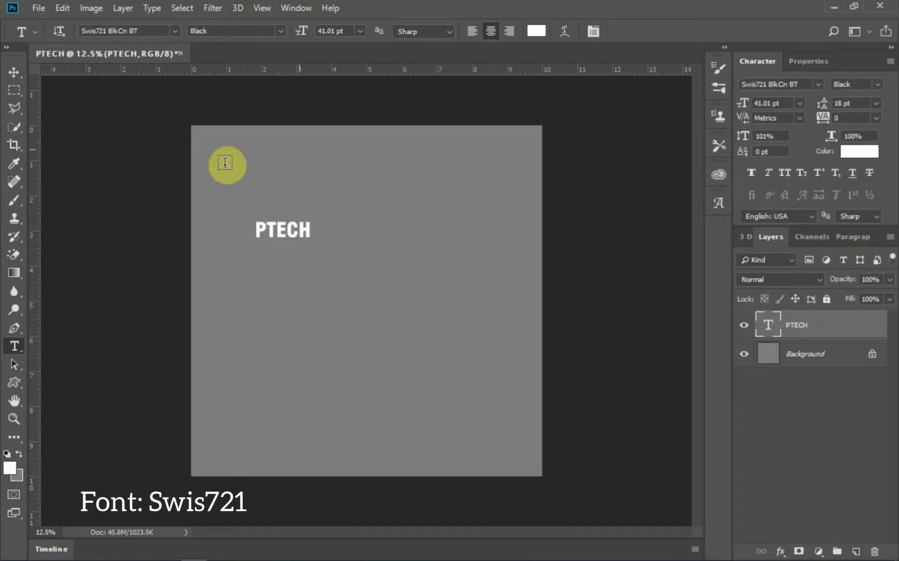
{"action": "left_click", "coordinate": [14, 76]}
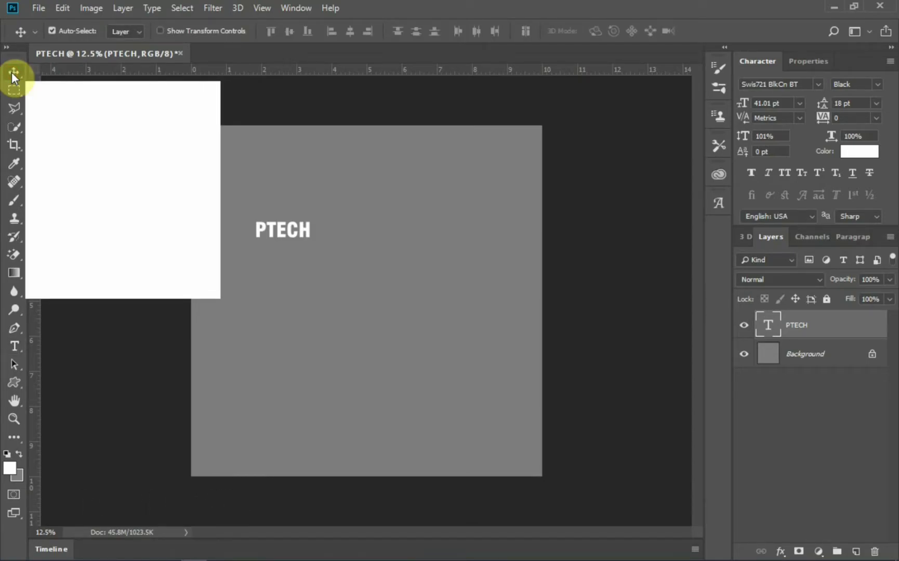
- Scale the PTECH font size to 243.01 pt and centre the text on the canvas
{"action": "left_click_drag", "start_coordinate": [280, 227], "coordinate": [367, 289]}
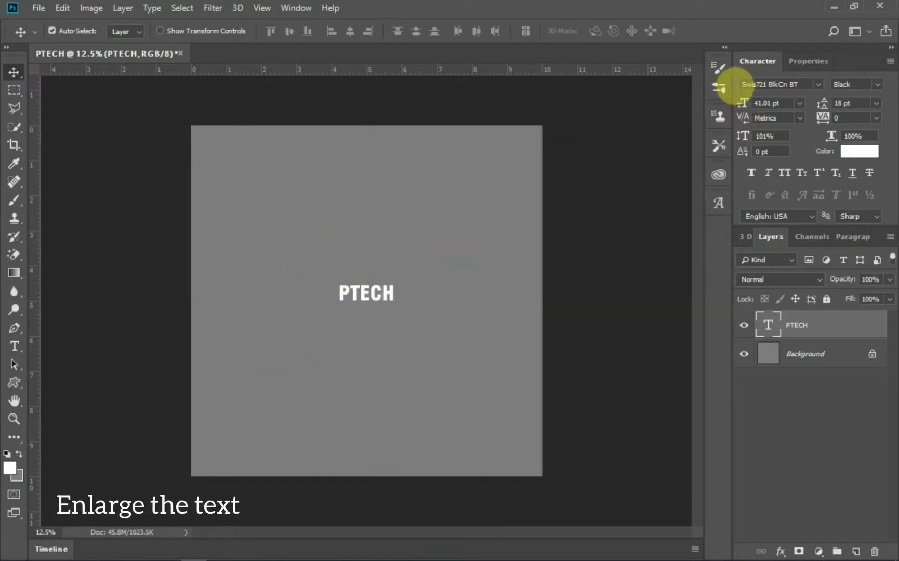
{"action": "left_click_drag", "start_coordinate": [741, 106], "coordinate": [799, 101]}
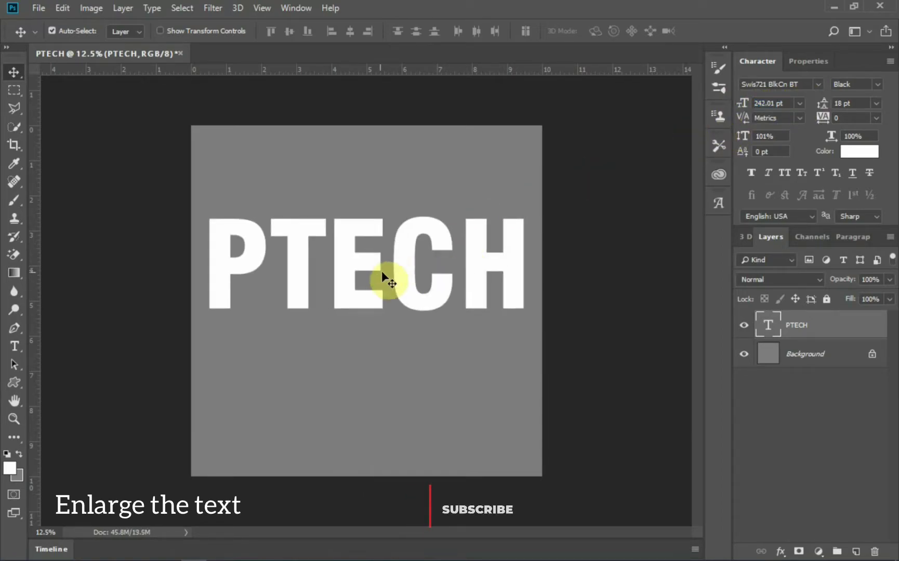
{"action": "left_click_drag", "start_coordinate": [746, 110], "coordinate": [754, 109]}
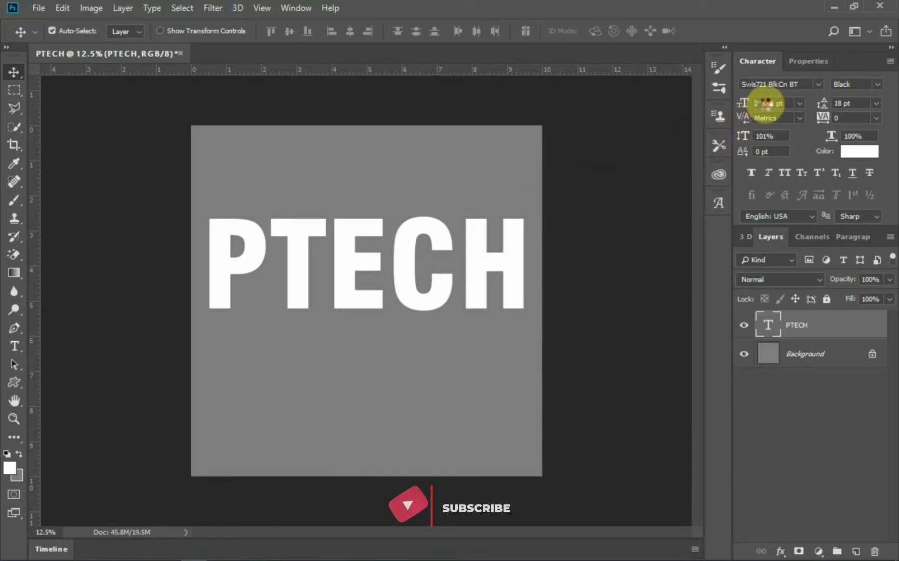
{"action": "left_click_drag", "start_coordinate": [367, 255], "coordinate": [363, 298]}
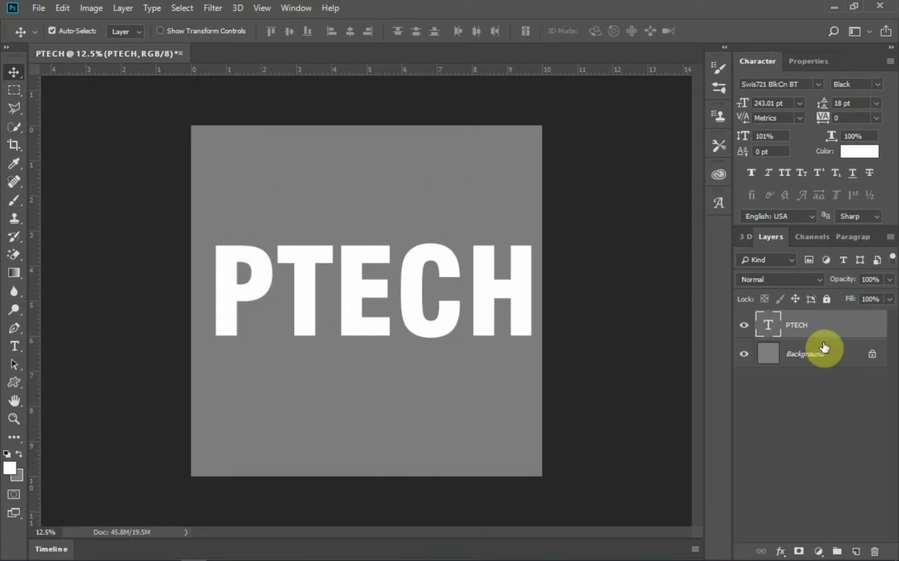
- Rasterize the PTECH type and cut the letter P onto its own layer
{"action": "right_click", "coordinate": [817, 325]}
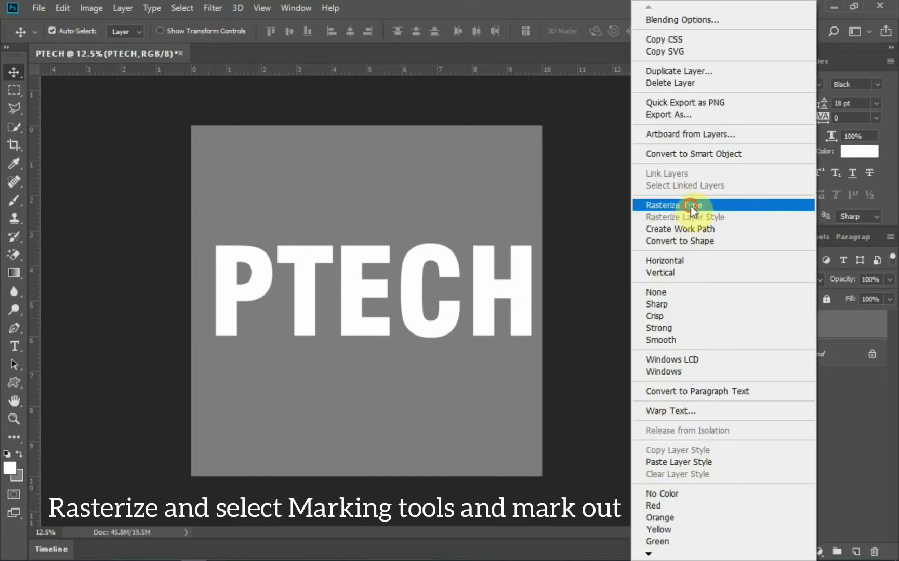
{"action": "left_click", "coordinate": [689, 206]}
{"action": "key", "text": "m"}
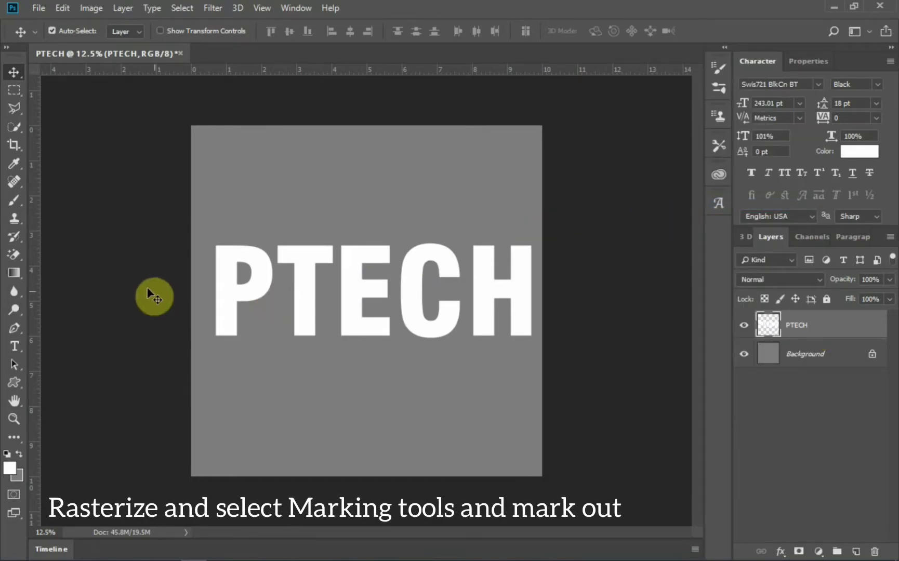
{"action": "left_click_drag", "start_coordinate": [208, 236], "coordinate": [277, 353]}
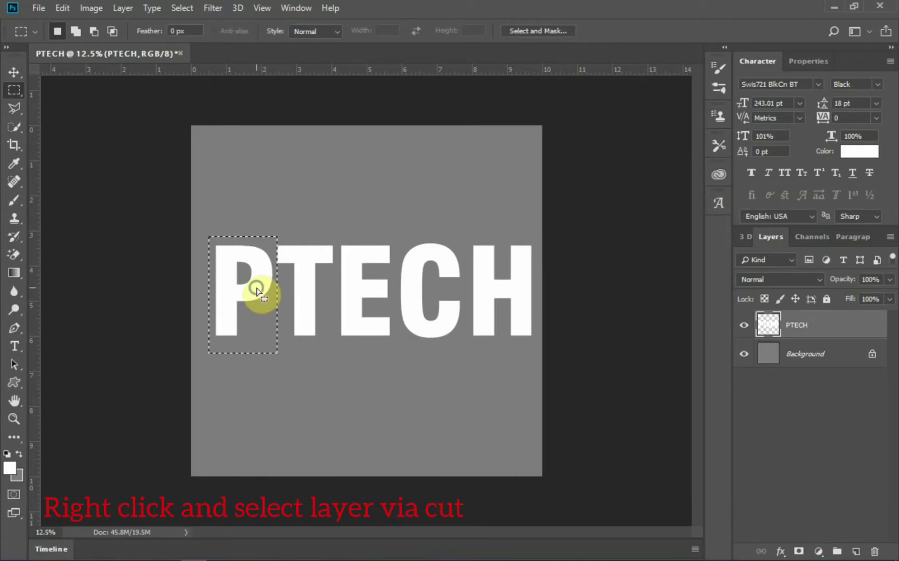
{"action": "right_click", "coordinate": [257, 290]}
{"action": "left_click", "coordinate": [301, 396]}
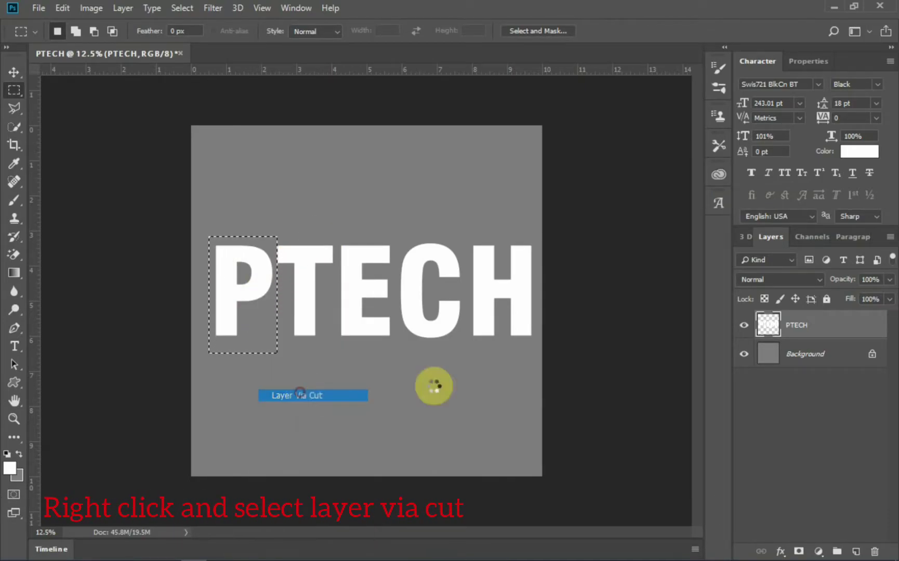
- Cut the letters T and E onto their own layers
{"action": "key", "text": "alt+bracketleft"}
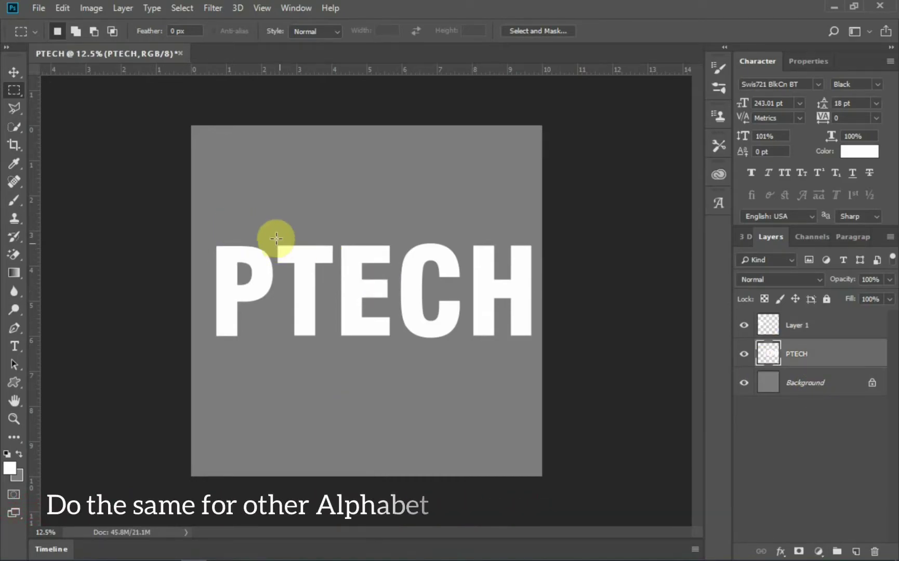
{"action": "left_click_drag", "start_coordinate": [270, 241], "coordinate": [332, 348]}
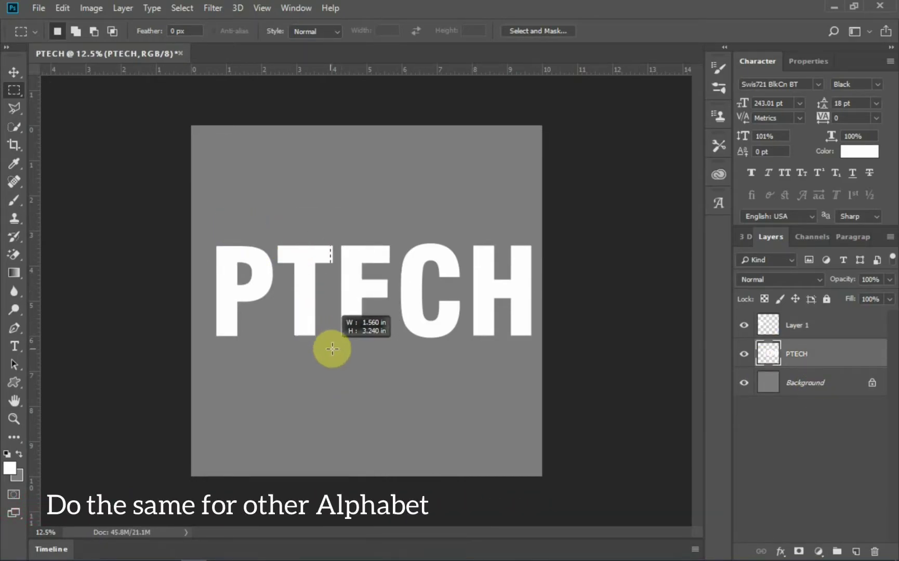
{"action": "right_click", "coordinate": [324, 327]}
{"action": "left_click", "coordinate": [335, 393]}
{"action": "left_click", "coordinate": [811, 382]}
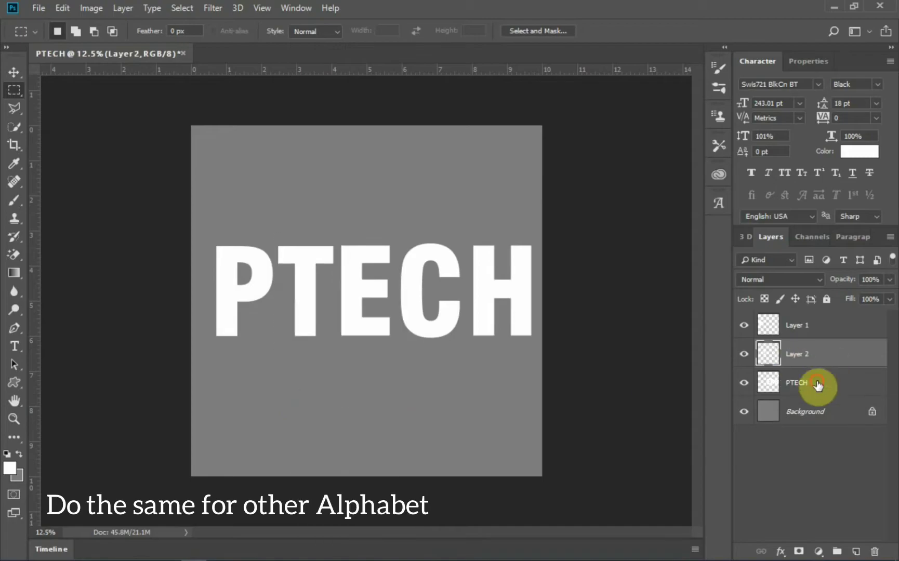
{"action": "left_click_drag", "start_coordinate": [338, 240], "coordinate": [393, 339]}
{"action": "right_click", "coordinate": [394, 340]}
{"action": "left_click", "coordinate": [410, 179]}
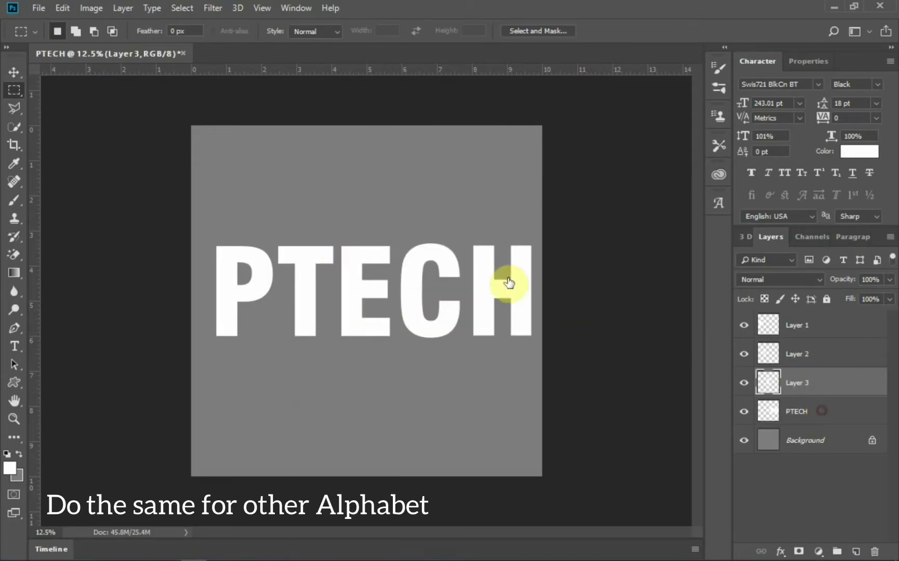
- Cut the letter C onto its own layer and select Layer 1
{"action": "key", "text": "alt+bracketleft"}
{"action": "left_click_drag", "start_coordinate": [401, 240], "coordinate": [464, 343]}
{"action": "right_click", "coordinate": [452, 323]}
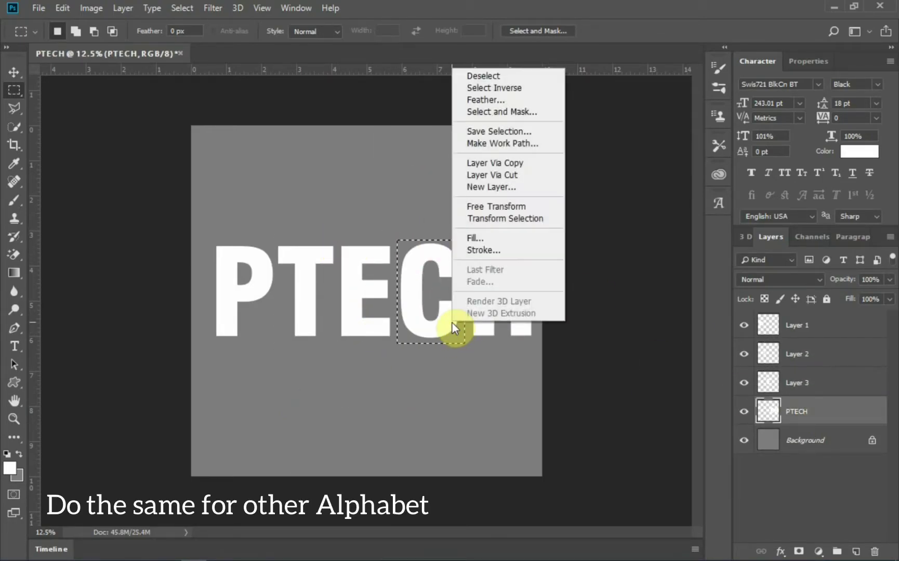
{"action": "left_click", "coordinate": [488, 175]}
{"action": "left_click", "coordinate": [802, 325]}
- Give Layer 1 a Multiply drop shadow: 79% opacity, 173° angle, distance 29, spread 3, size 46
{"action": "key", "text": "v"}
{"action": "right_click", "coordinate": [806, 315]}
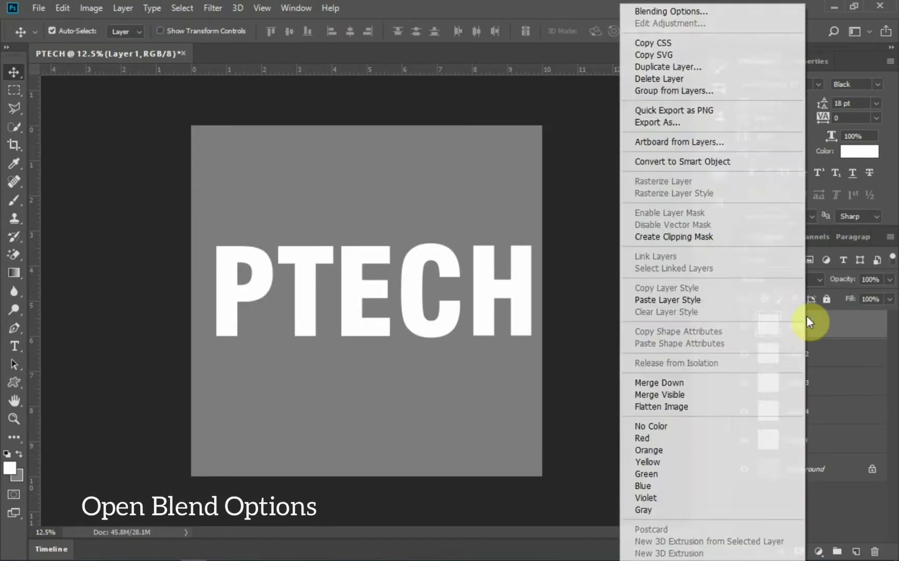
{"action": "left_click", "coordinate": [680, 11]}
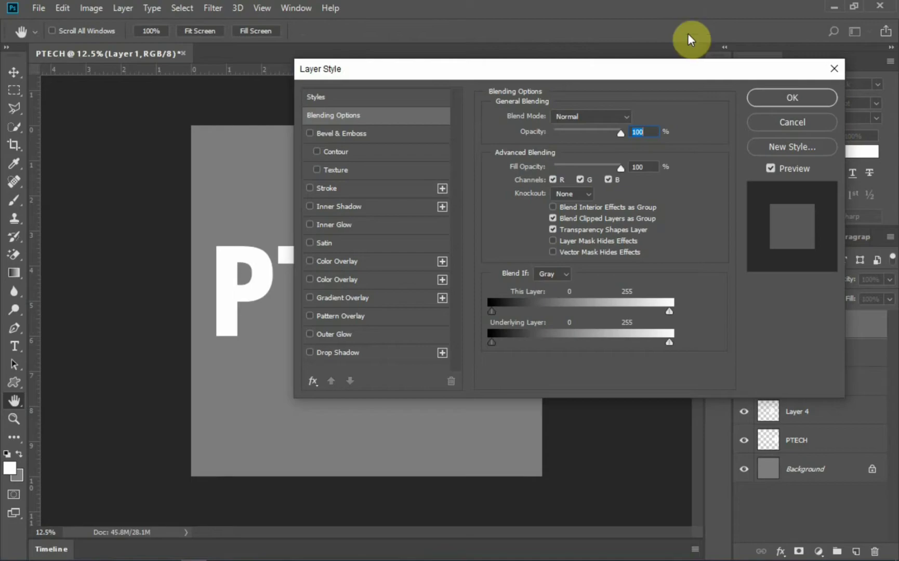
{"action": "left_click", "coordinate": [310, 351]}
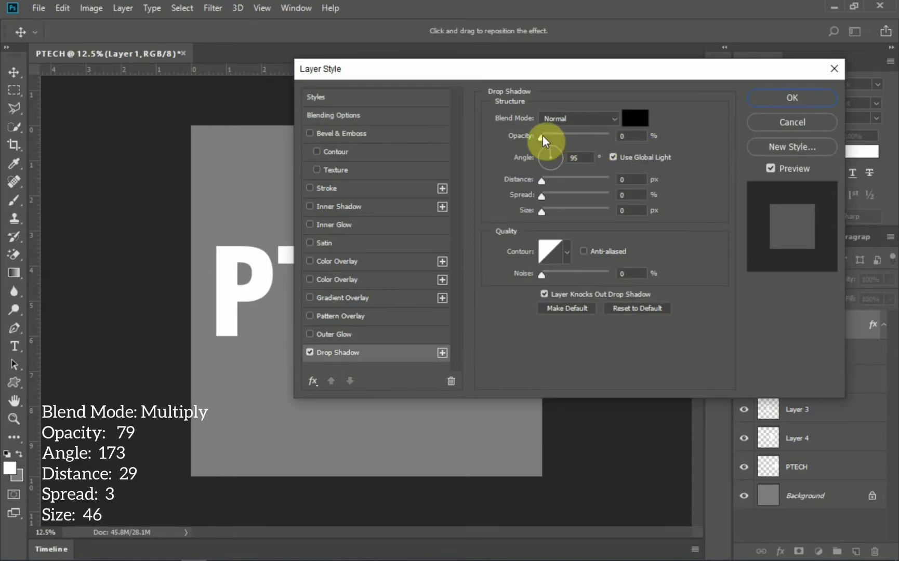
{"action": "left_click_drag", "start_coordinate": [541, 135], "coordinate": [595, 134]}
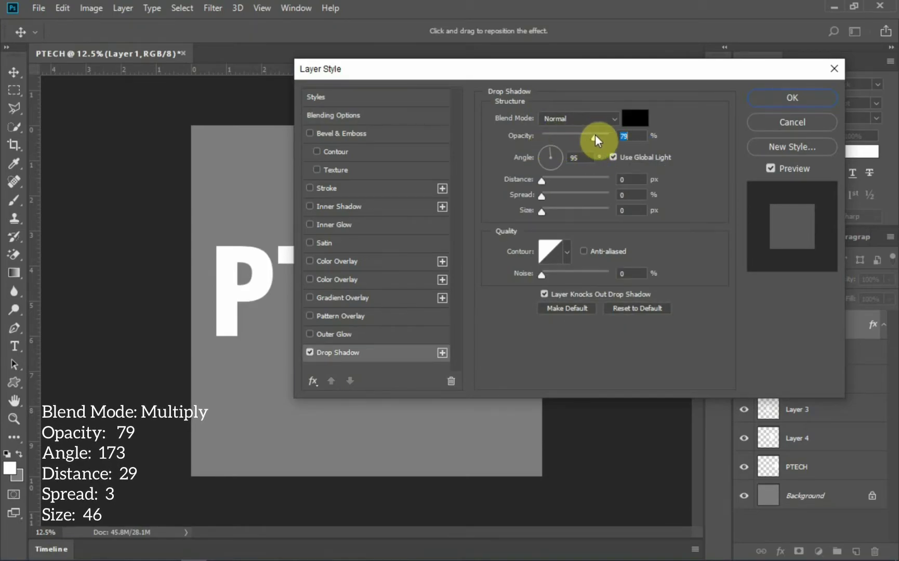
{"action": "mouse_move", "coordinate": [549, 155]}
{"action": "left_mouse_down"}
{"action": "mouse_move", "coordinate": [539, 156]}
{"action": "mouse_move", "coordinate": [551, 191]}
{"action": "mouse_move", "coordinate": [556, 183]}
{"action": "mouse_move", "coordinate": [557, 212]}
{"action": "mouse_move", "coordinate": [543, 196]}
{"action": "left_mouse_up"}
{"action": "type", "text": "3"}
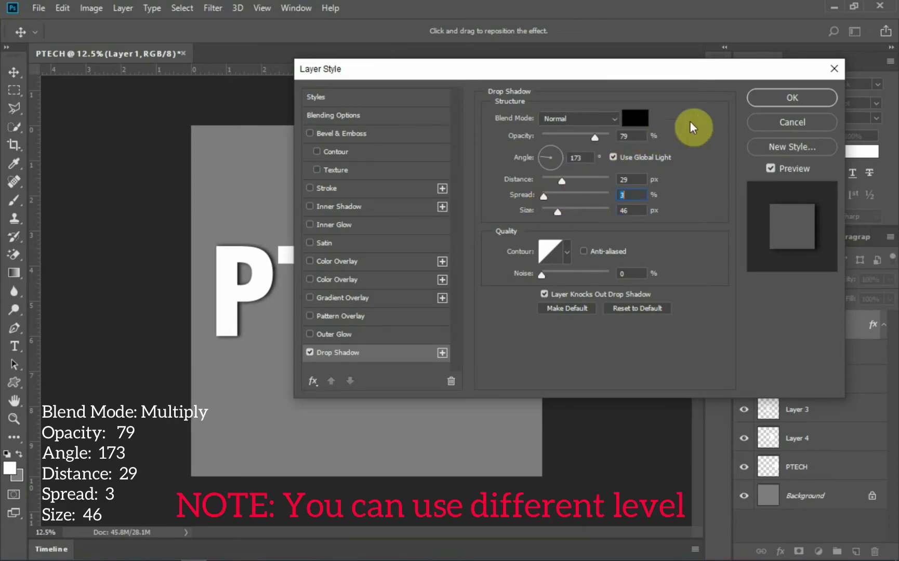
{"action": "left_click", "coordinate": [613, 120]}
{"action": "left_click", "coordinate": [556, 177]}
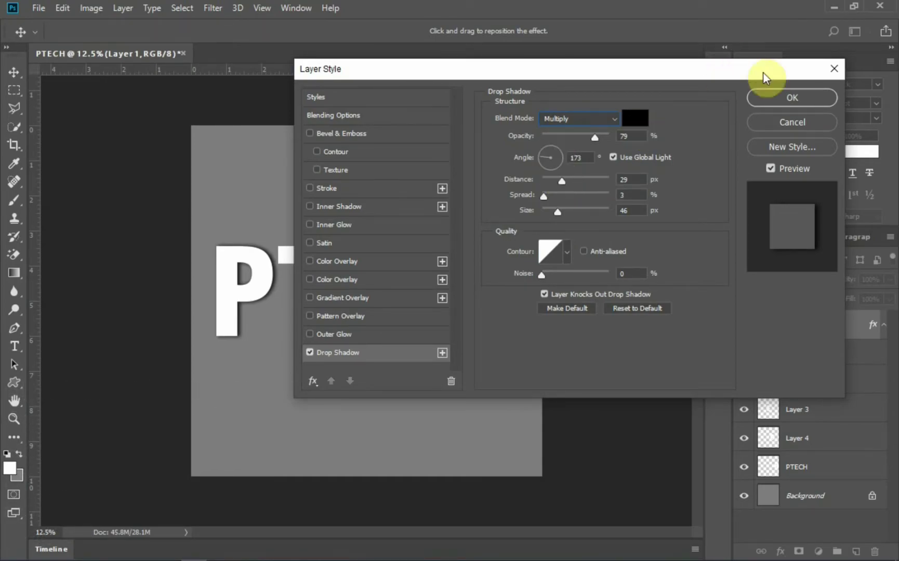
- Copy Layer 1's drop shadow style and paste it onto Layer 2 through PTECH
{"action": "left_click", "coordinate": [782, 94]}
{"action": "right_click", "coordinate": [831, 309]}
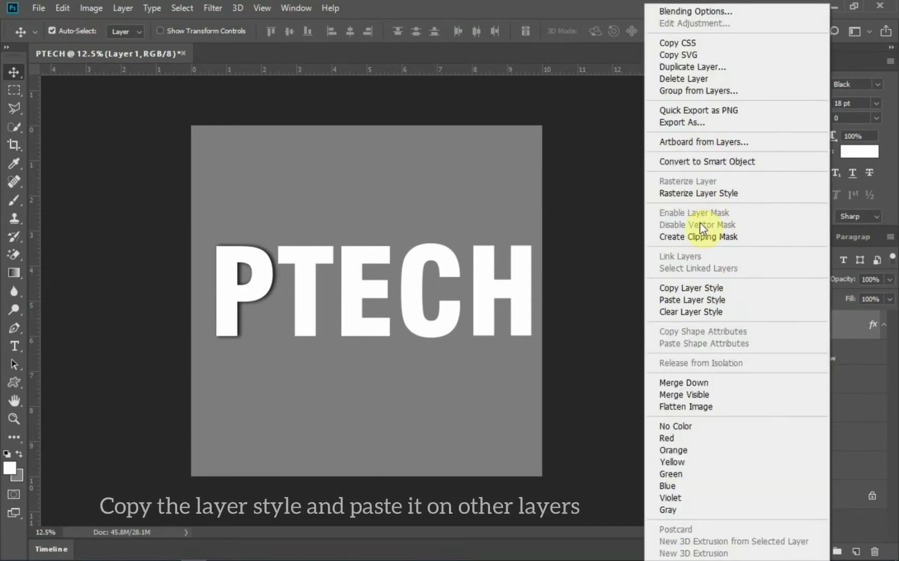
{"action": "left_click", "coordinate": [754, 288]}
{"action": "left_click", "coordinate": [805, 384]}
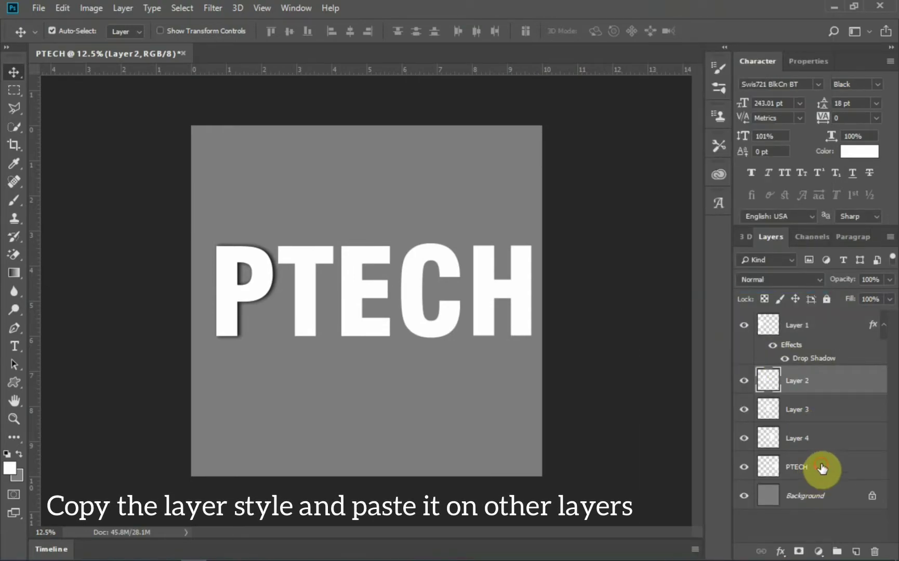
{"action": "left_click", "coordinate": [822, 468], "text": "shift"}
{"action": "right_click", "coordinate": [824, 463]}
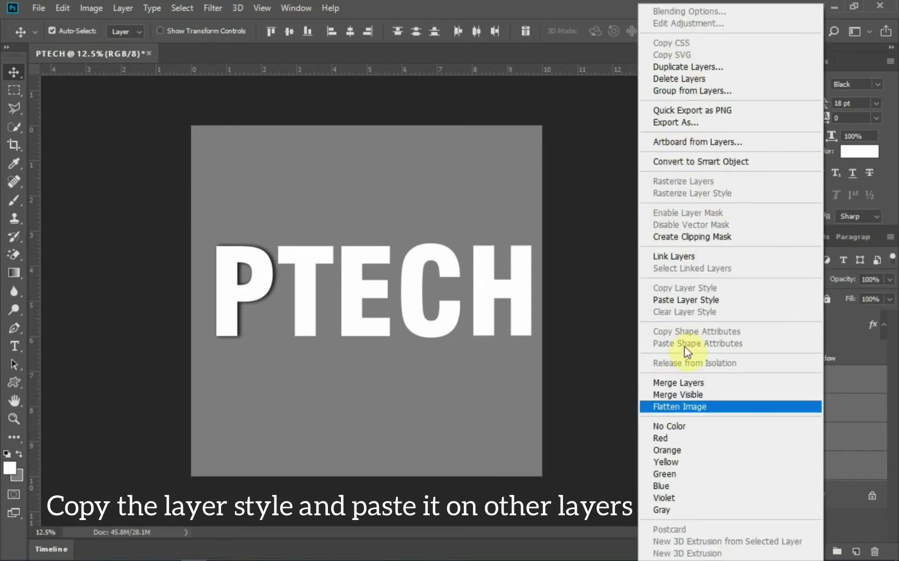
{"action": "left_click", "coordinate": [690, 302]}
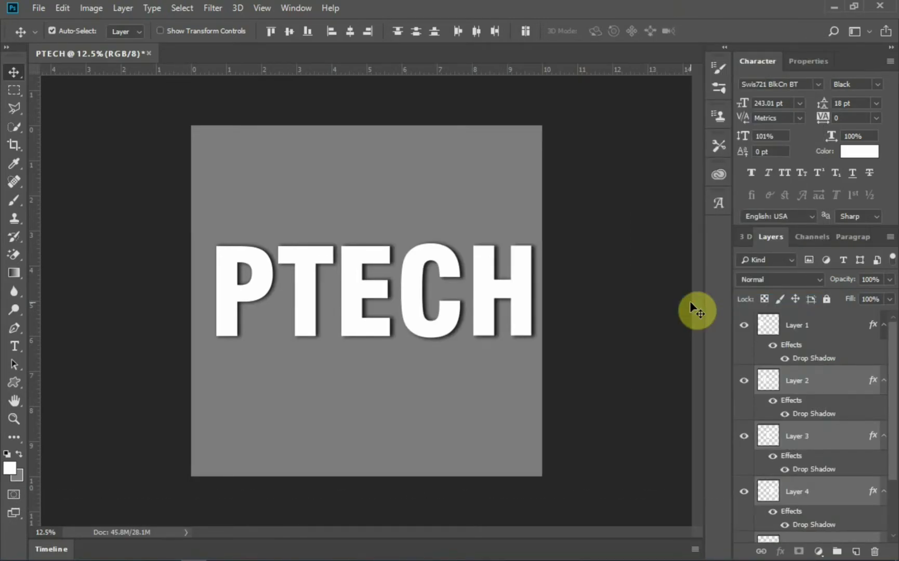
{"action": "left_click", "coordinate": [249, 204]}
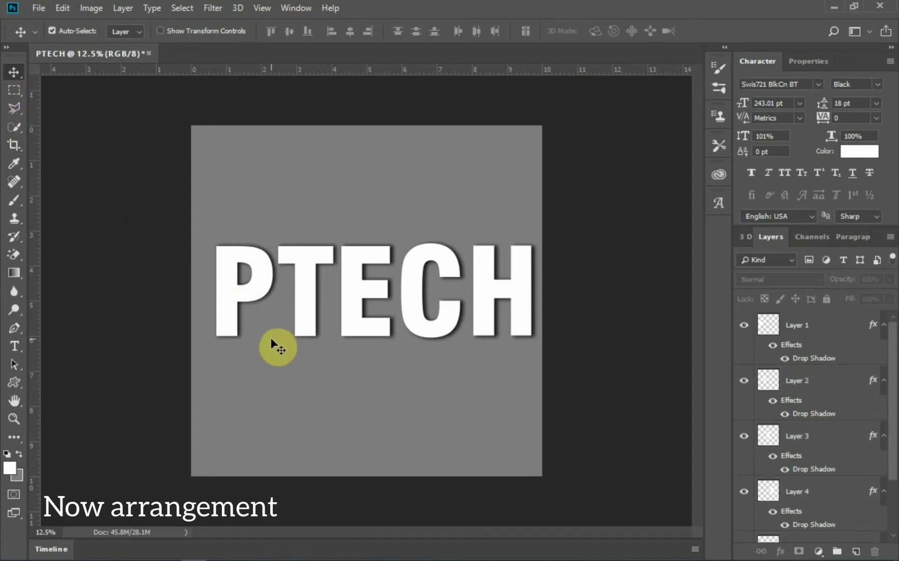
- Slide P right and E, C, H left so letters overlap, and add a top guide
{"action": "left_click", "coordinate": [270, 287]}
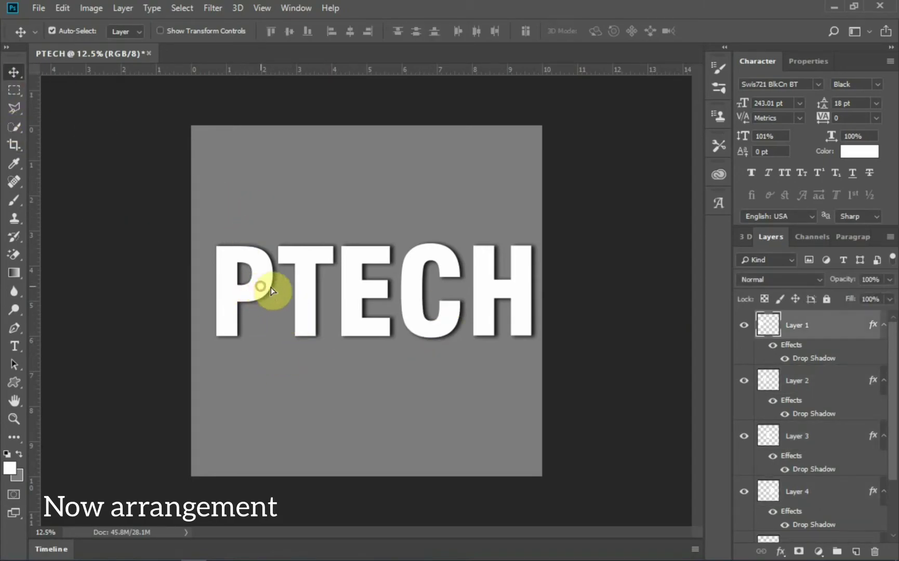
{"action": "left_click_drag", "start_coordinate": [270, 287], "coordinate": [299, 289]}
{"action": "left_click_drag", "start_coordinate": [371, 291], "coordinate": [356, 292]}
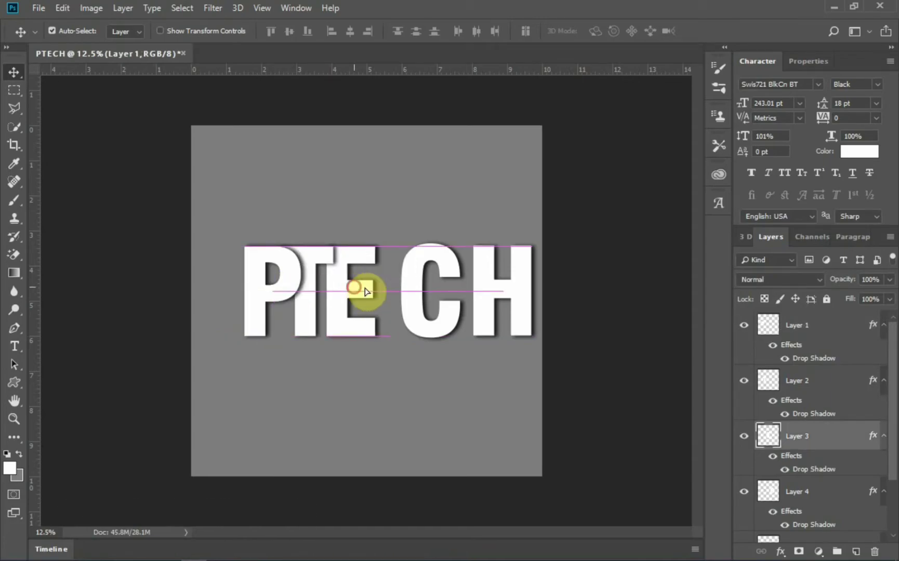
{"action": "left_click_drag", "start_coordinate": [415, 314], "coordinate": [372, 312]}
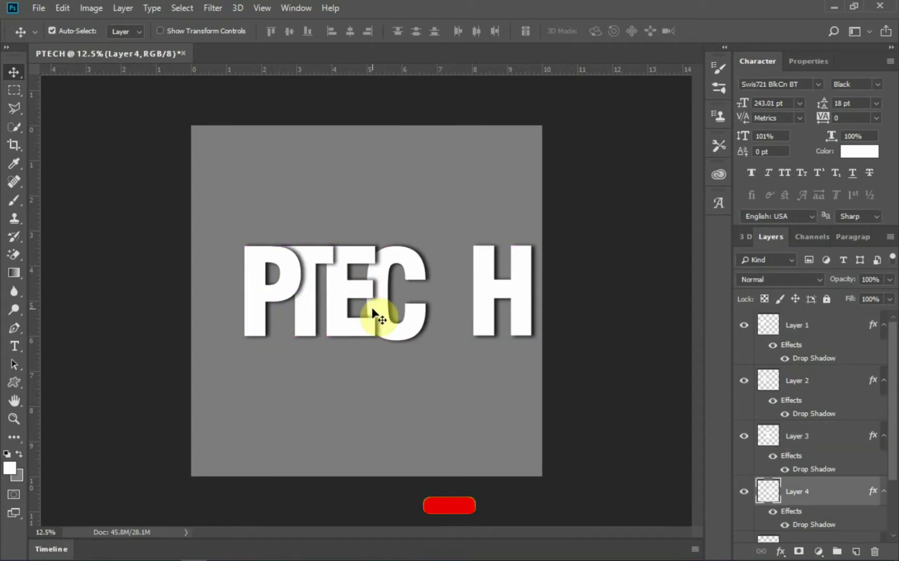
{"action": "left_click_drag", "start_coordinate": [474, 310], "coordinate": [419, 311]}
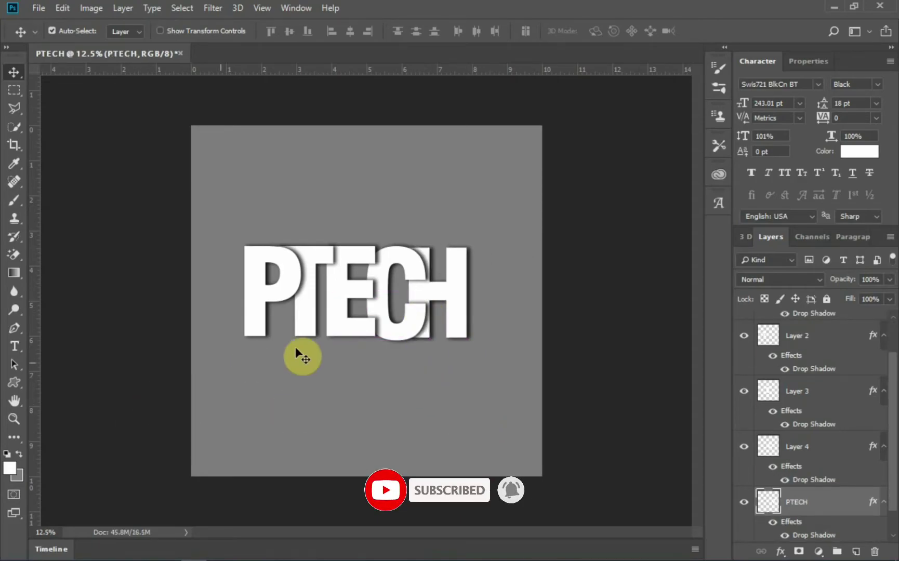
{"action": "left_click_drag", "start_coordinate": [437, 70], "coordinate": [438, 248]}
- Place a horizontal guide along the letters' bottom edge and align the C to it
{"action": "left_click", "coordinate": [814, 450]}
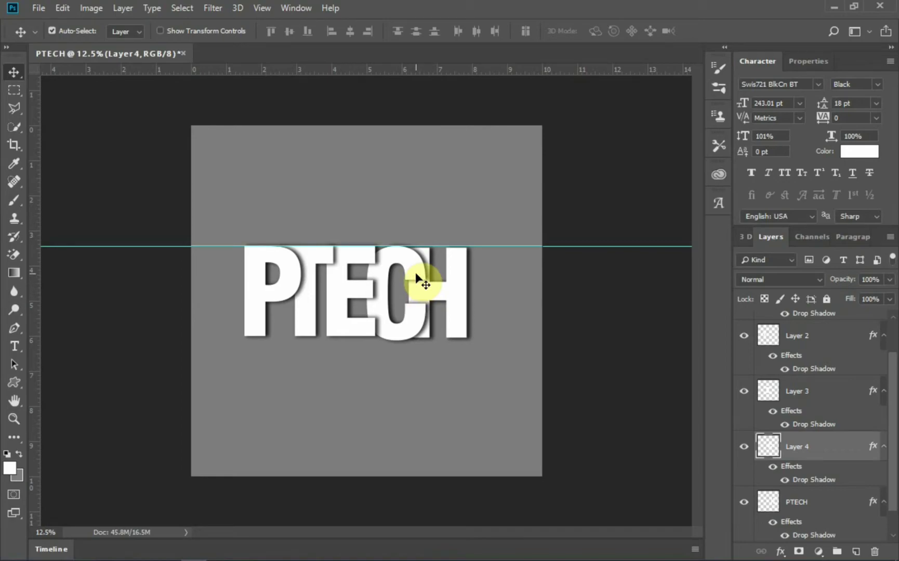
{"action": "left_click_drag", "start_coordinate": [422, 281], "coordinate": [413, 272]}
{"action": "mouse_move", "coordinate": [405, 76]}
{"action": "left_mouse_down"}
{"action": "mouse_move", "coordinate": [347, 336]}
{"action": "mouse_move", "coordinate": [370, 68]}
{"action": "mouse_move", "coordinate": [357, 336]}
{"action": "left_mouse_up"}
{"action": "left_click", "coordinate": [802, 392]}
{"action": "left_click", "coordinate": [421, 269]}
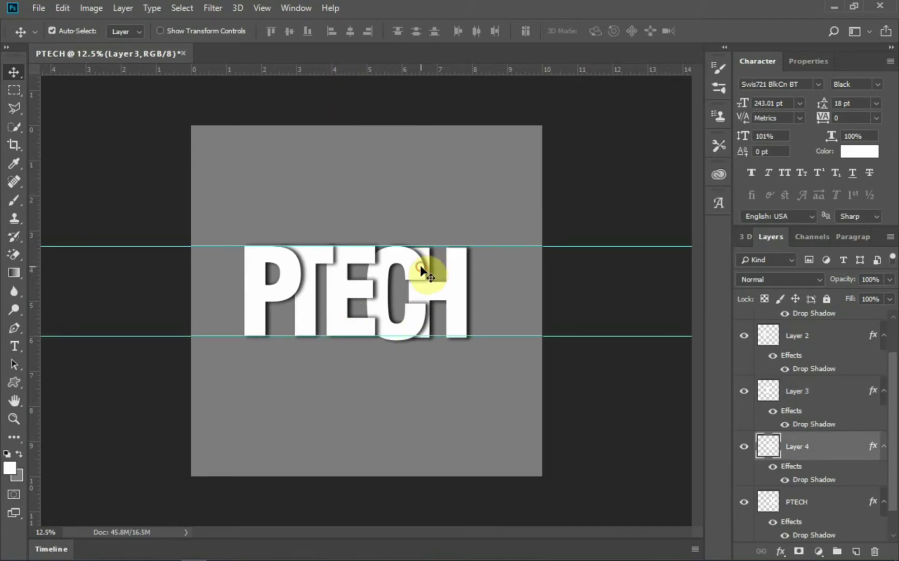
{"action": "left_click_drag", "start_coordinate": [422, 270], "coordinate": [461, 285]}
{"action": "left_click", "coordinate": [458, 285]}
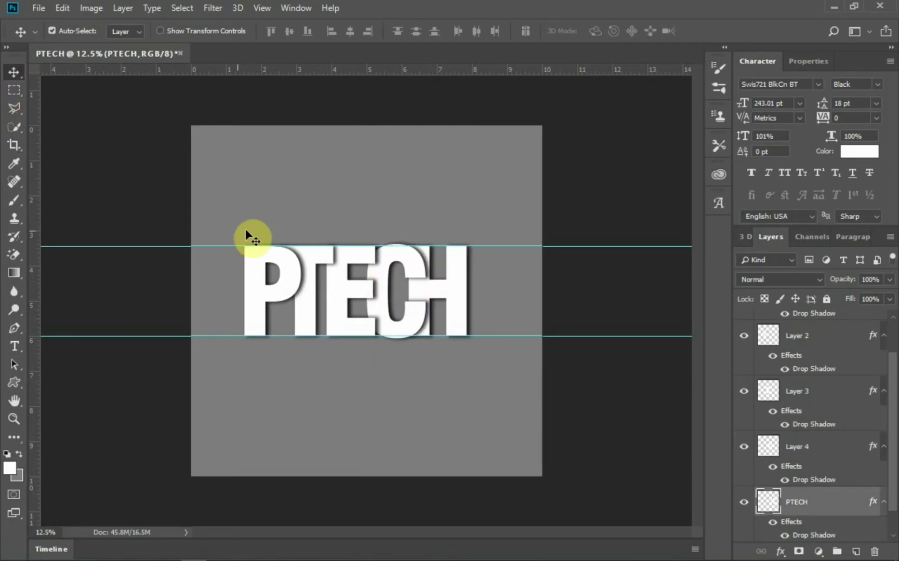
- Group Layer 1 through PTECH into Group 1 with Ctrl+G and select the group
{"action": "scroll", "coordinate": [888, 449], "scroll_direction": "up", "scroll_amount": 3}
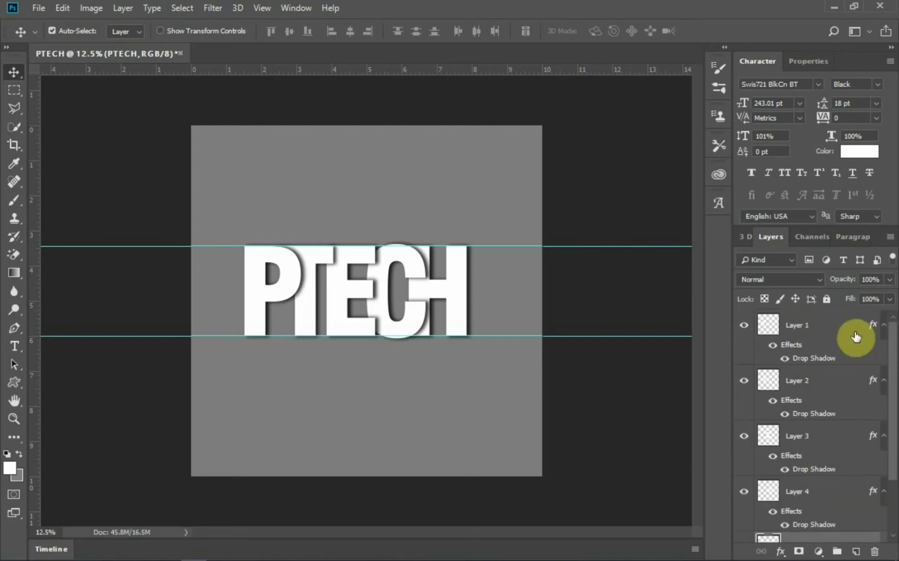
{"action": "left_click", "coordinate": [855, 330]}
{"action": "scroll", "coordinate": [889, 505], "scroll_direction": "down", "scroll_amount": 3}
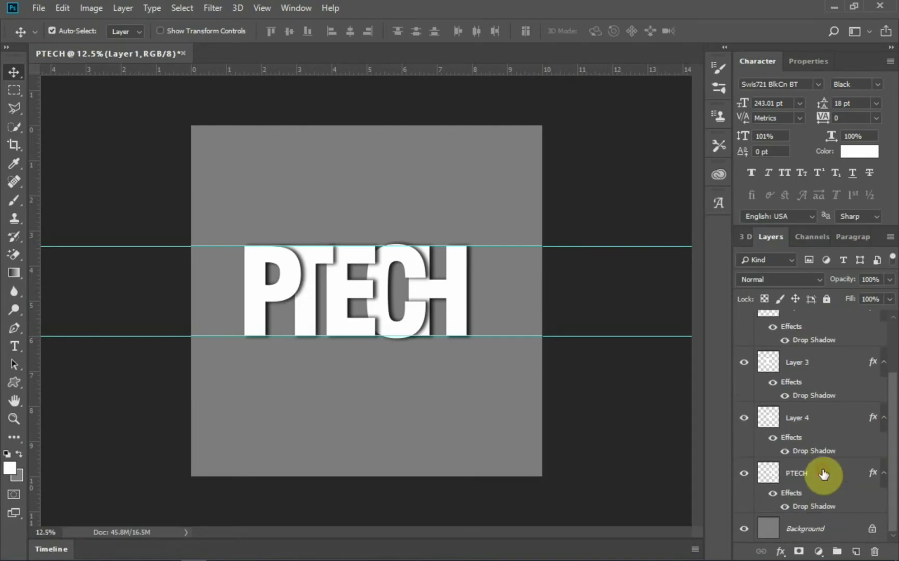
{"action": "left_click", "coordinate": [823, 474], "text": "shift"}
{"action": "key", "text": "ctrl+g"}
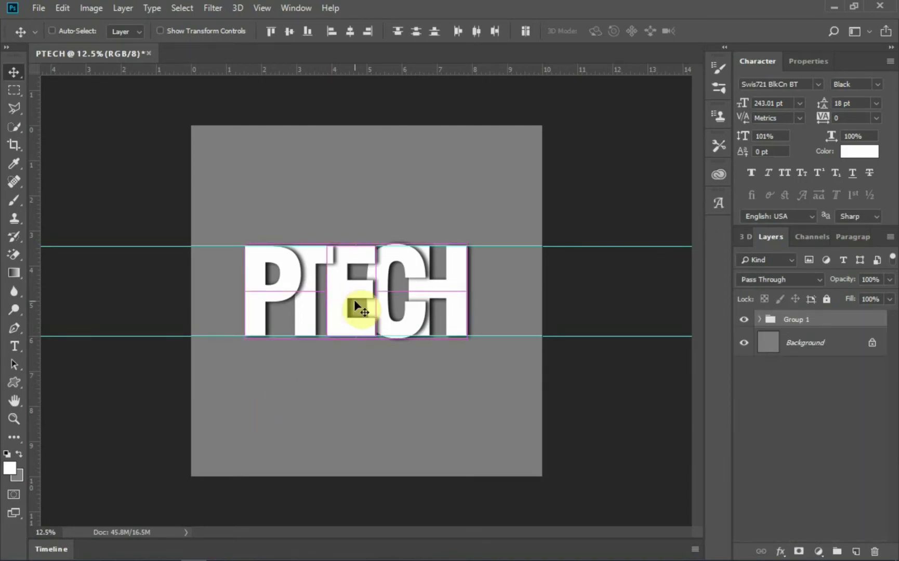
{"action": "left_click", "coordinate": [354, 300], "text": "ctrl"}
{"action": "scroll", "coordinate": [887, 501], "scroll_direction": "down", "scroll_amount": 2}
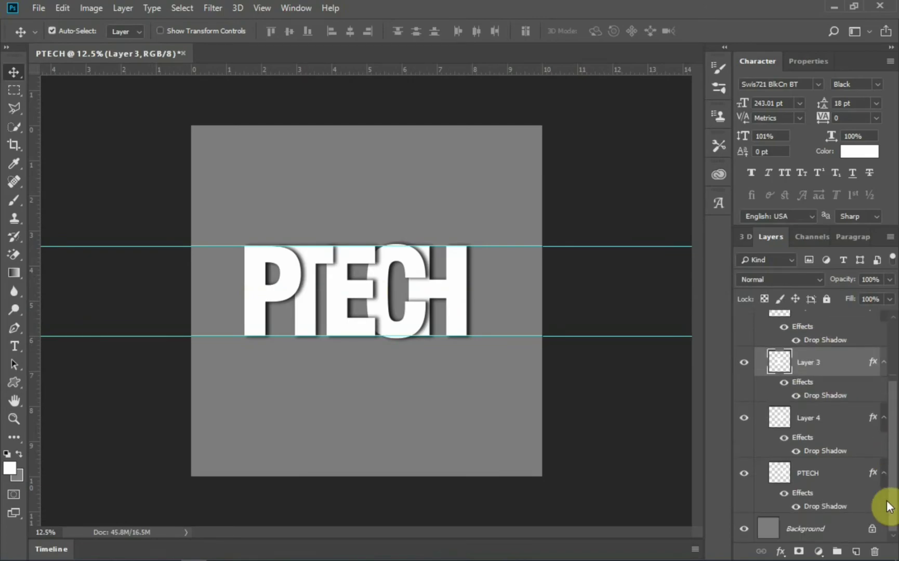
{"action": "scroll", "coordinate": [772, 371], "scroll_direction": "up", "scroll_amount": 3}
{"action": "left_click", "coordinate": [759, 319]}
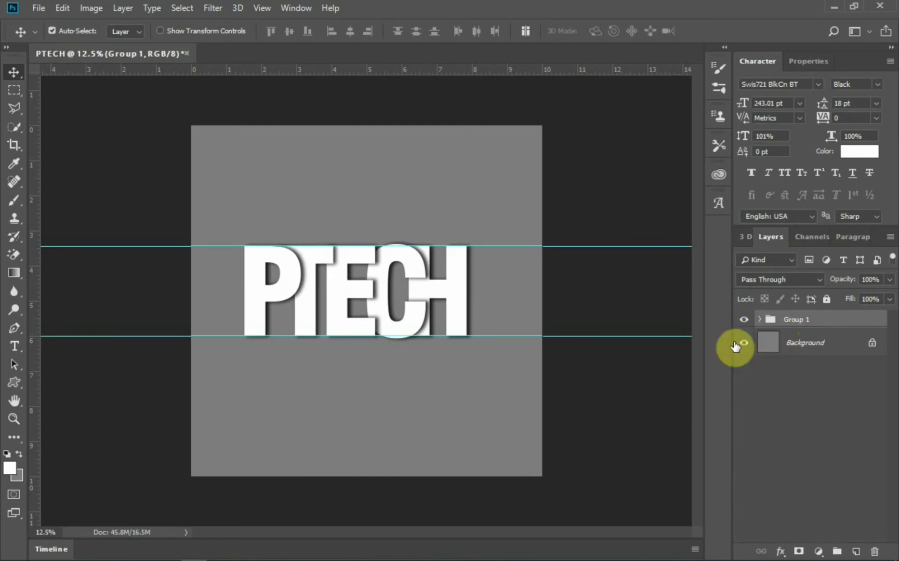
- Duplicate Group 1, scale the copy to about 132%, and move it below Group 1
{"action": "mouse_move", "coordinate": [357, 290]}
{"action": "left_mouse_down"}
{"action": "mouse_move", "coordinate": [389, 295]}
{"action": "mouse_move", "coordinate": [373, 298]}
{"action": "mouse_move", "coordinate": [398, 307]}
{"action": "left_mouse_up"}
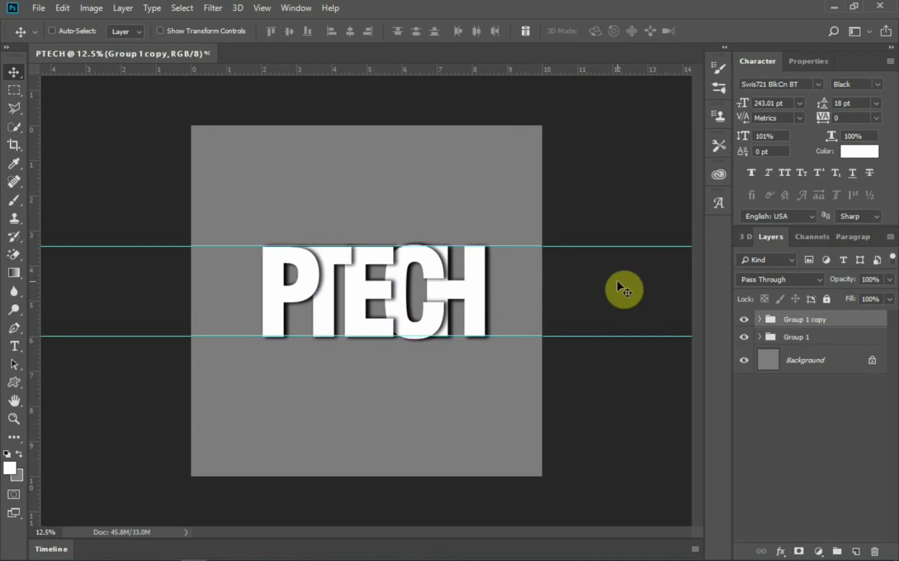
{"action": "key", "text": "ctrl+t"}
{"action": "left_click_drag", "start_coordinate": [486, 240], "coordinate": [522, 224]}
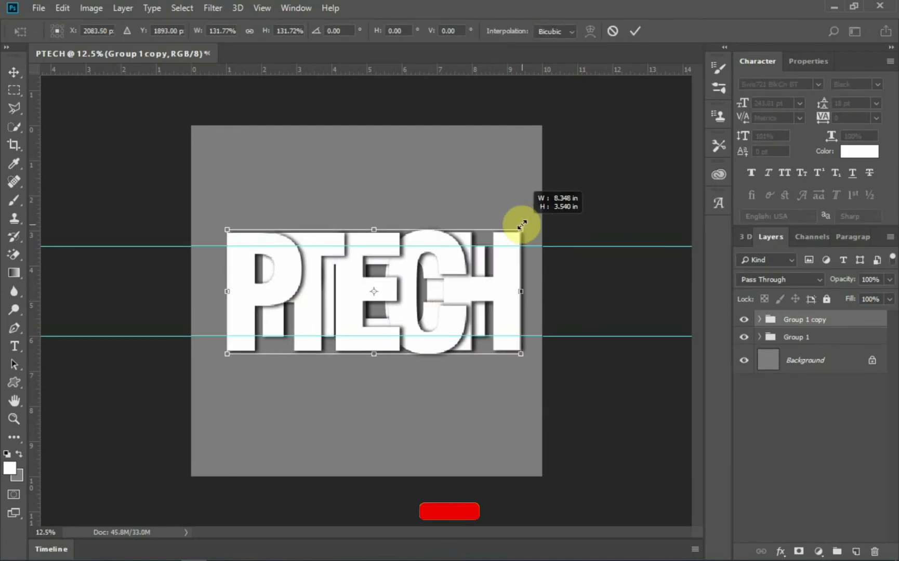
{"action": "left_click_drag", "start_coordinate": [482, 294], "coordinate": [474, 295]}
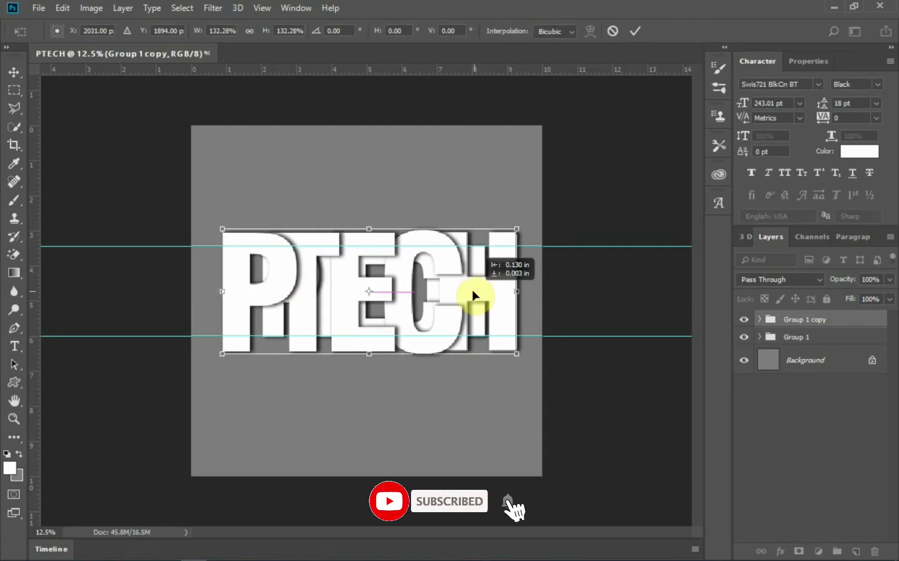
{"action": "left_click", "coordinate": [825, 325]}
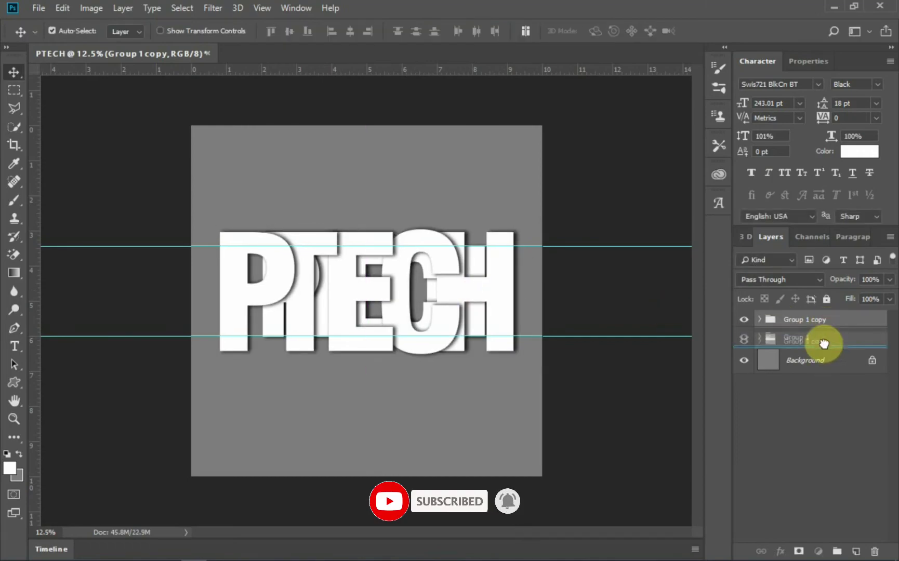
{"action": "left_click_drag", "start_coordinate": [826, 325], "coordinate": [822, 340]}
- Fade Group 1 copy to 8% opacity and remove both horizontal guides from the canvas
{"action": "left_click_drag", "start_coordinate": [875, 296], "coordinate": [828, 301]}
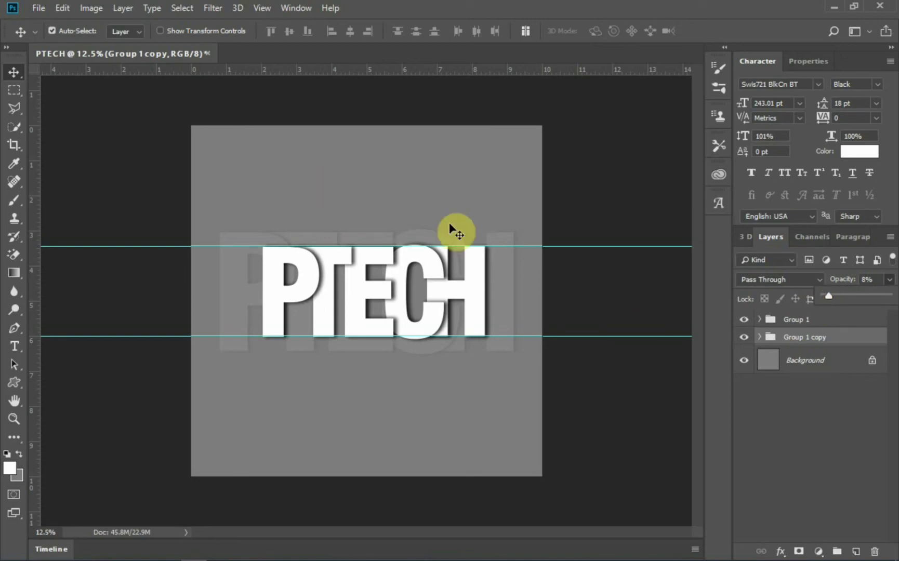
{"action": "left_click_drag", "start_coordinate": [513, 245], "coordinate": [523, 73]}
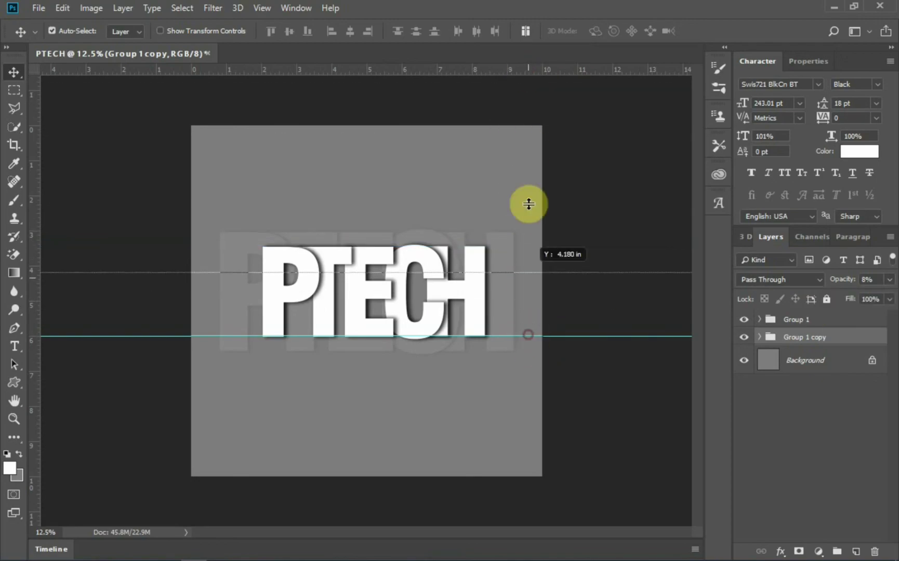
{"action": "left_click_drag", "start_coordinate": [529, 204], "coordinate": [529, 62]}
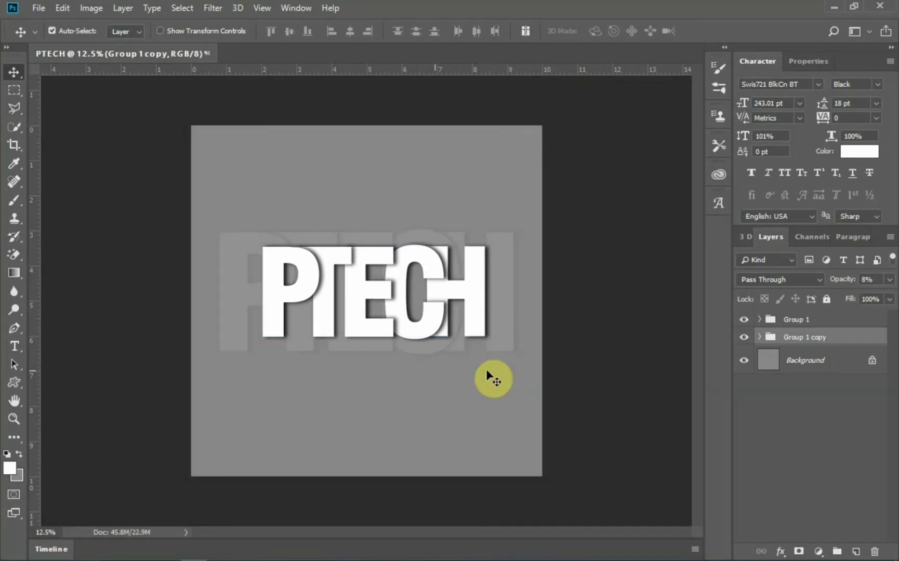